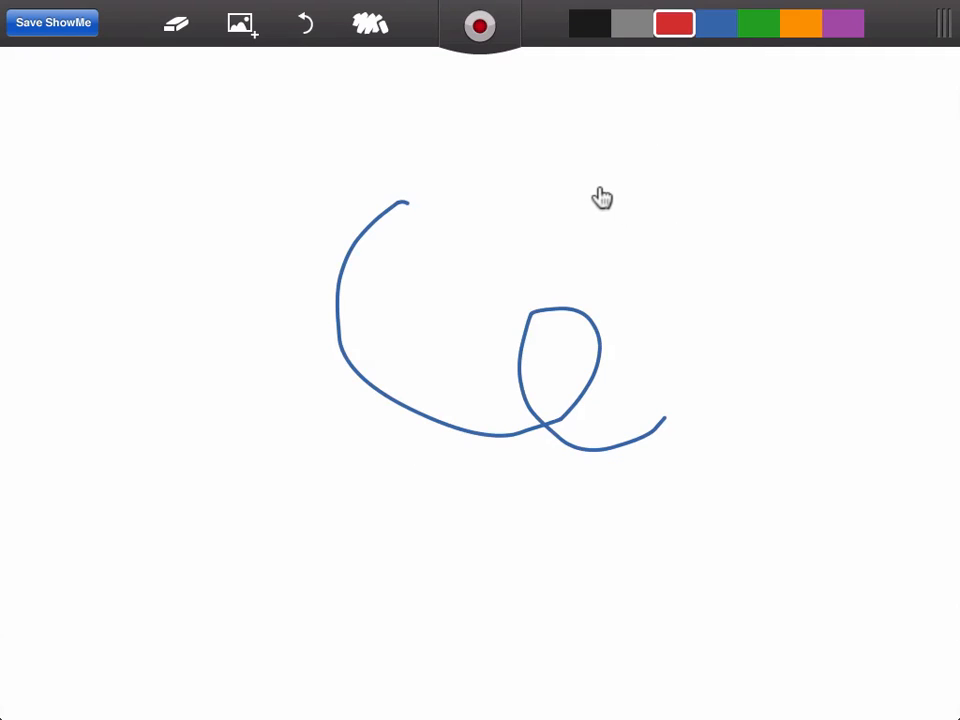
Write a red 12 at the upper right and dismiss the picture options.
left_click_drag(602, 183, 597, 264)
left_click_drag(632, 208, 675, 247)
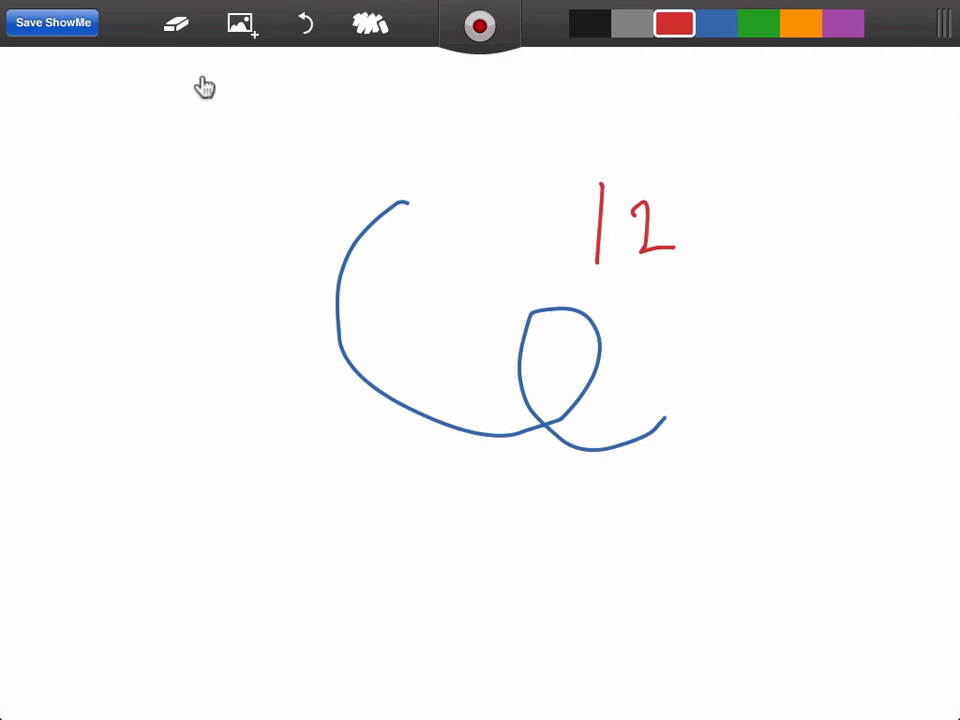
left_click(238, 28)
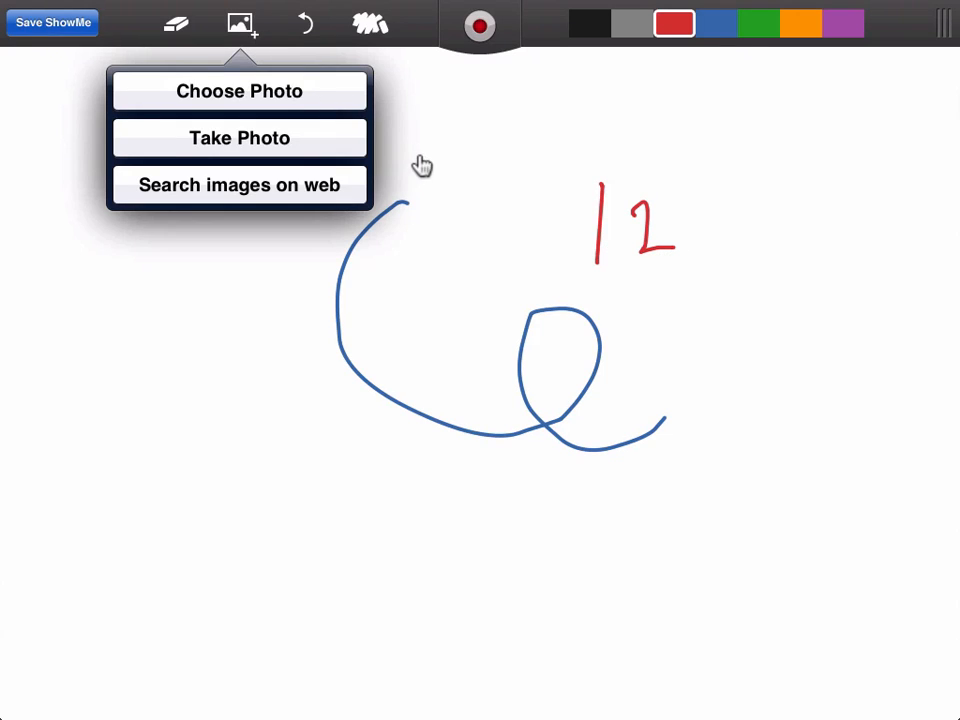
left_click(422, 165)
Erase the red 2, then bring up the options for clearing the board.
left_click(176, 24)
mouse_move(639, 189)
left_mouse_down()
mouse_move(635, 244)
mouse_move(671, 258)
left_mouse_up()
left_click(370, 24)
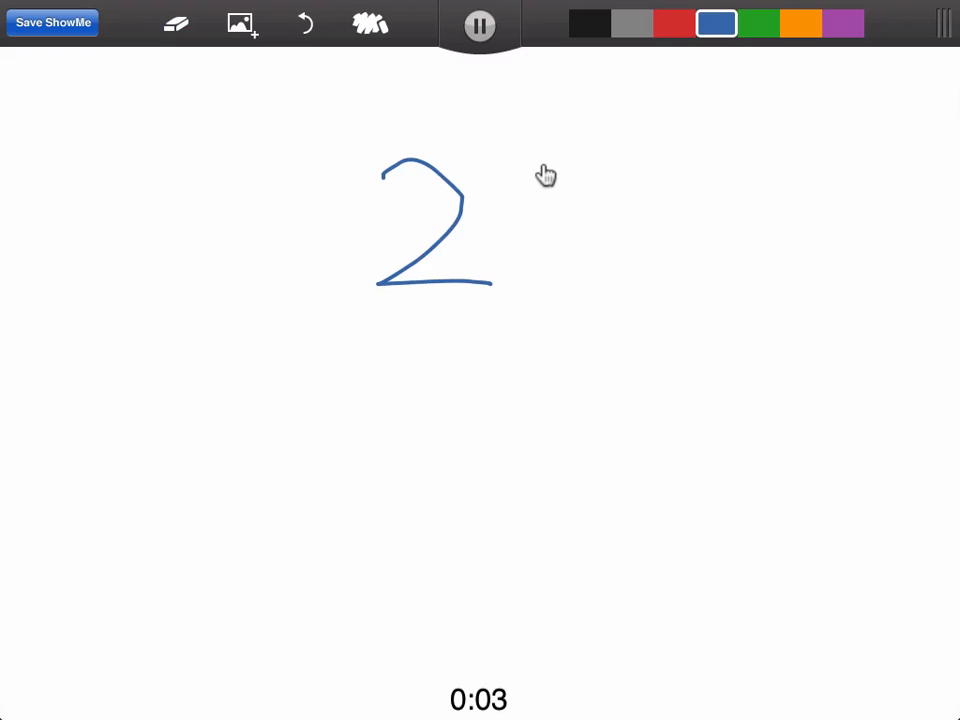
Write 23 + 19 in blue with a plus sign and an answer line beneath.
mouse_move(498, 172)
left_mouse_down()
mouse_move(523, 216)
mouse_move(519, 281)
left_mouse_up()
left_click_drag(452, 325, 447, 444)
left_click_drag(562, 338, 555, 447)
left_click_drag(301, 396, 360, 385)
left_click_drag(341, 352, 345, 430)
left_click_drag(302, 492, 591, 463)
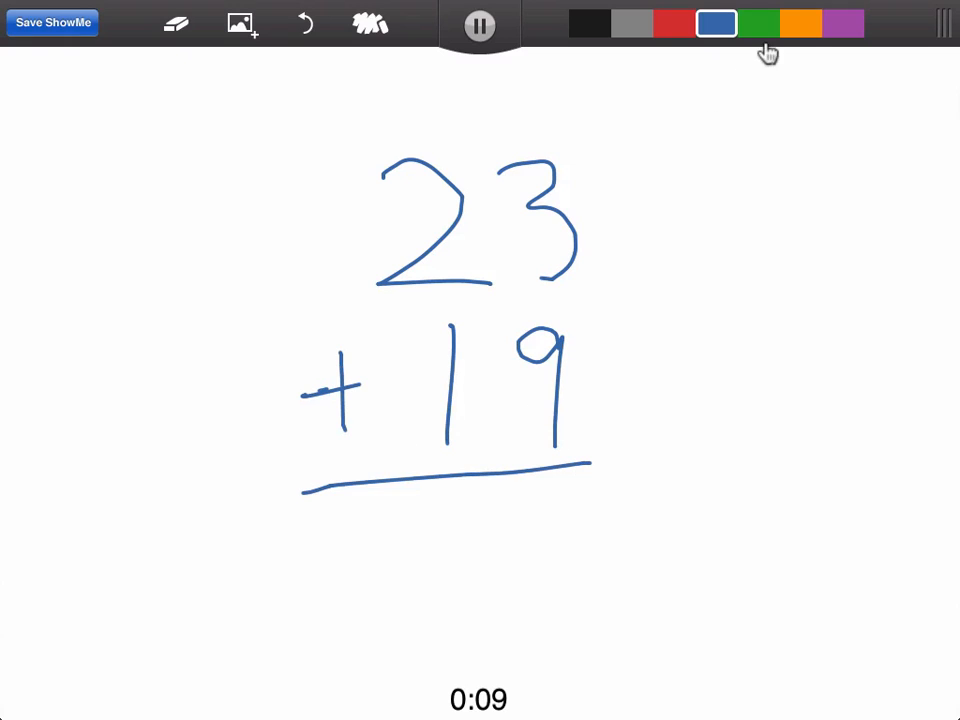
Loop the 3 and 9 in orange, then write the carried 1 and the answer 42 in green.
left_click(800, 24)
mouse_move(560, 132)
left_mouse_down()
mouse_move(476, 300)
mouse_move(536, 128)
left_mouse_up()
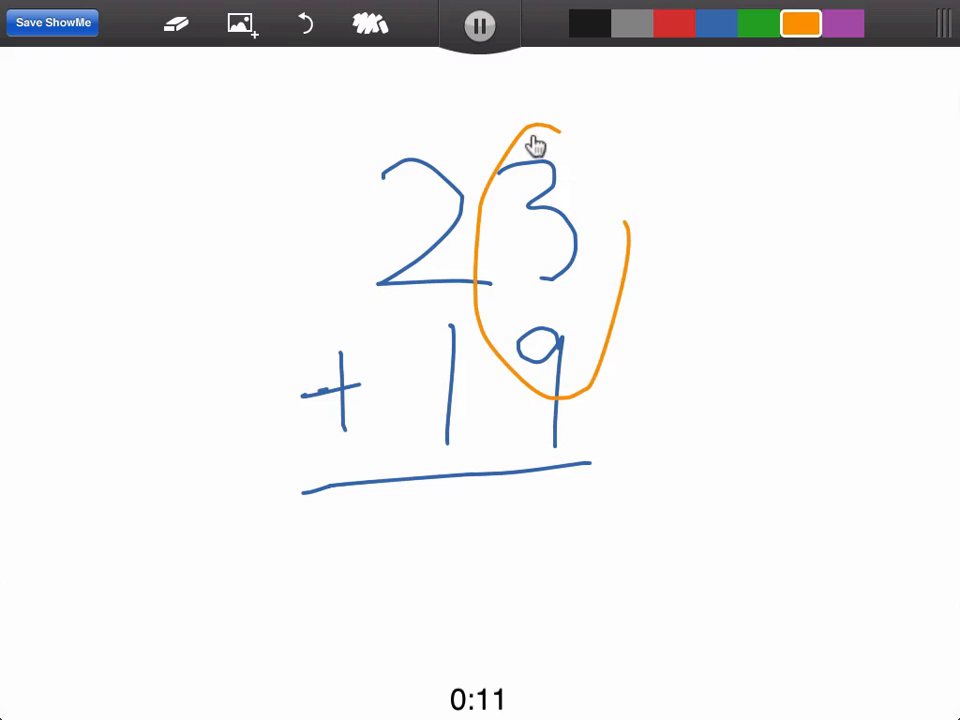
left_click(757, 24)
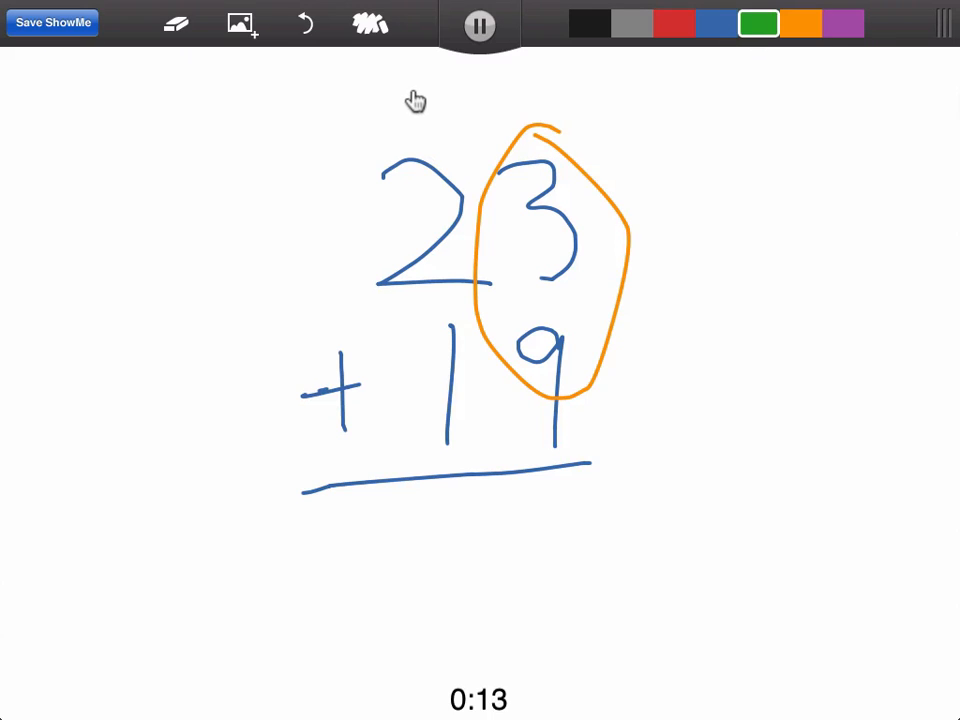
left_click_drag(417, 90, 415, 138)
left_click_drag(512, 518, 597, 580)
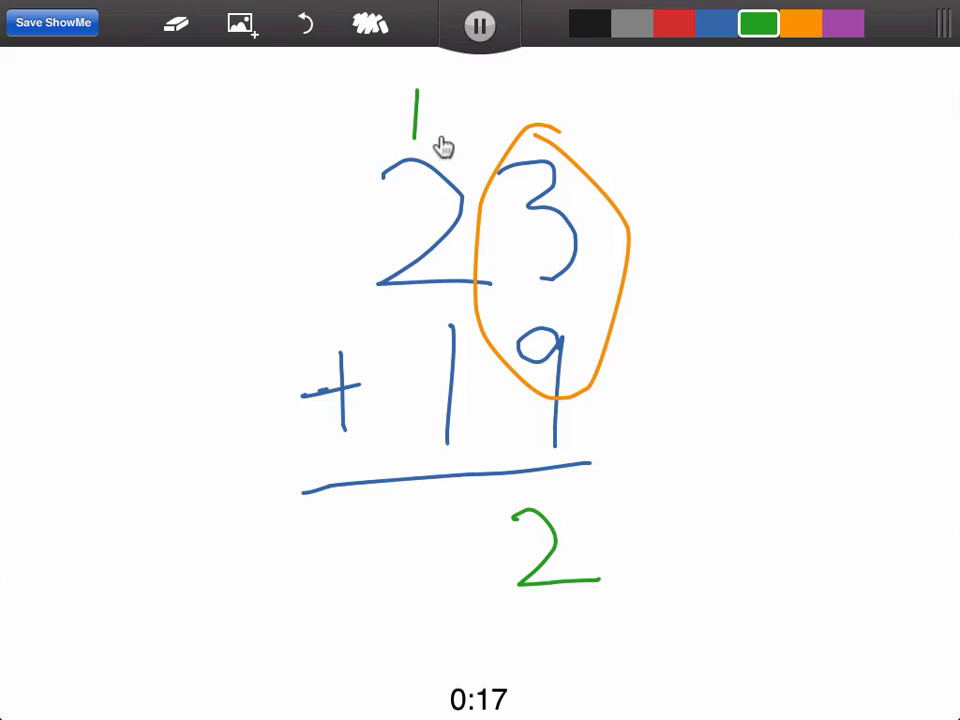
mouse_move(449, 519)
left_mouse_down()
mouse_move(495, 566)
mouse_move(470, 541)
mouse_move(465, 600)
left_mouse_up()
Circle the answer 42 in red.
left_click(678, 35)
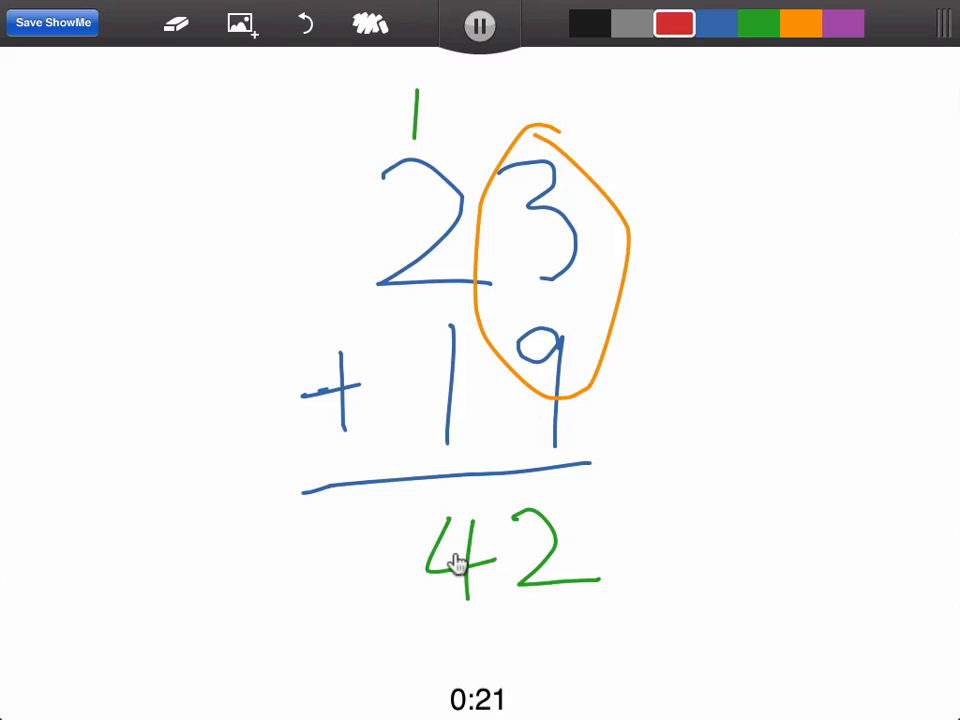
left_click_drag(480, 464, 590, 466)
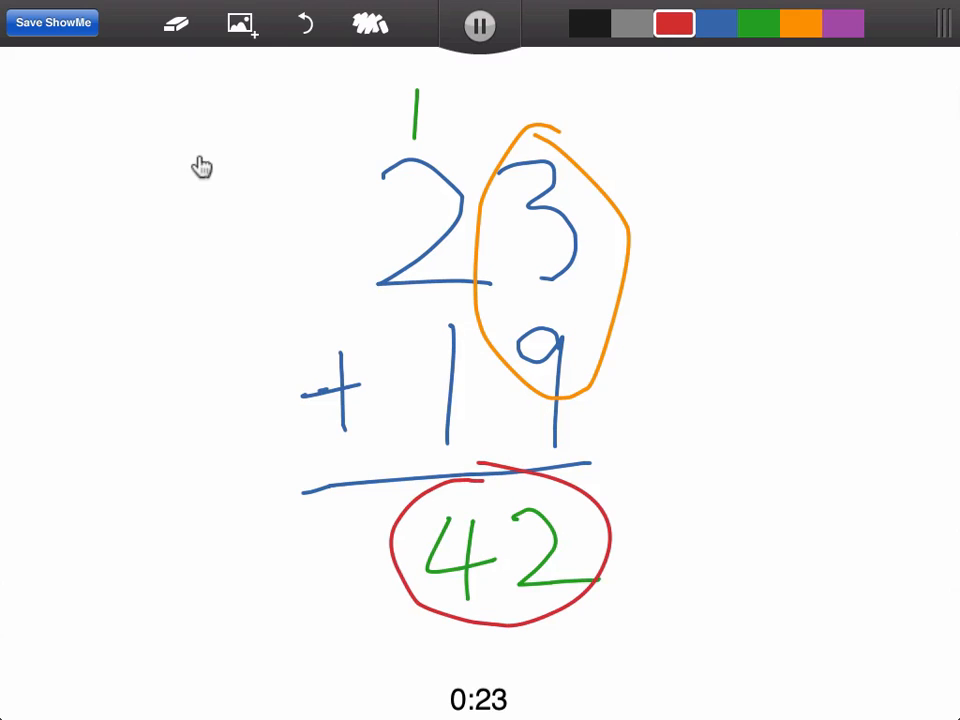
Save the lesson under its new name and tag it with the Math topic.
left_click(66, 34)
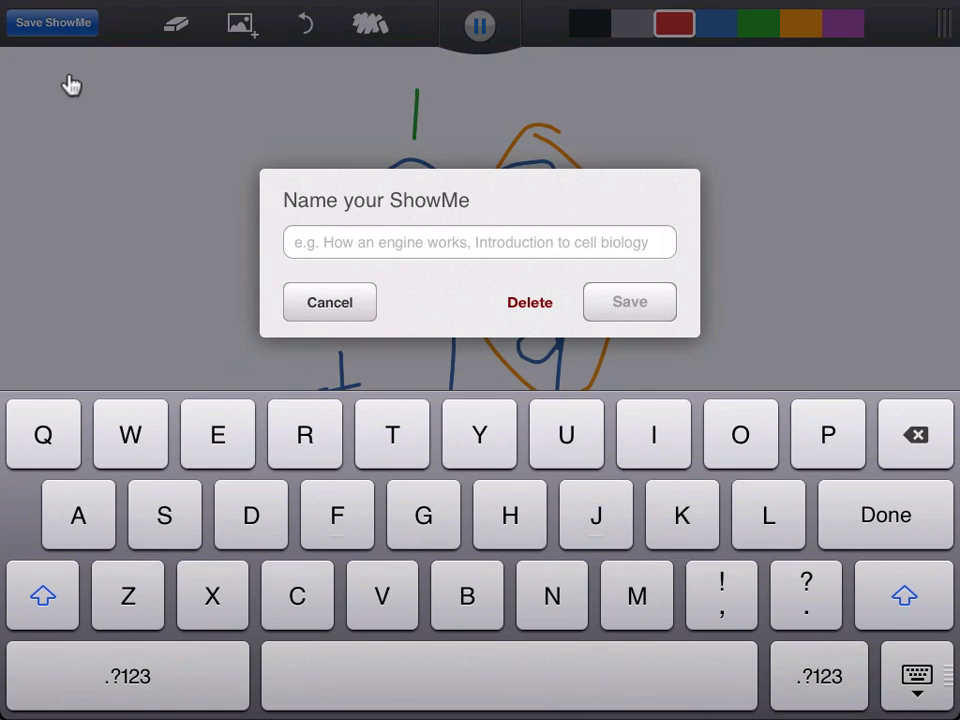
type("Two digit addition")
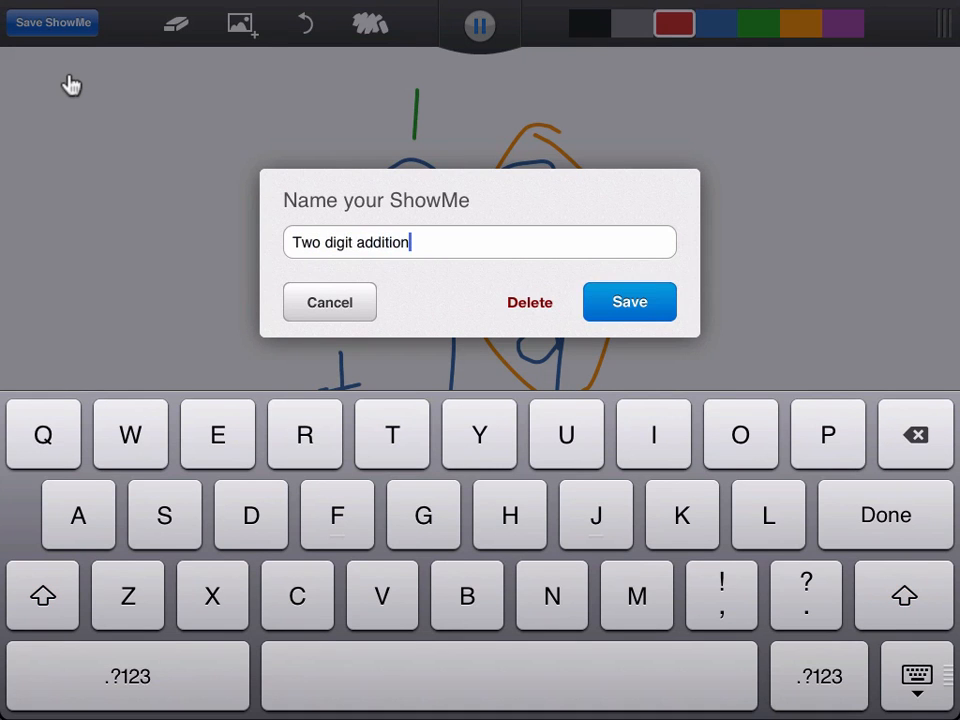
left_click(647, 300)
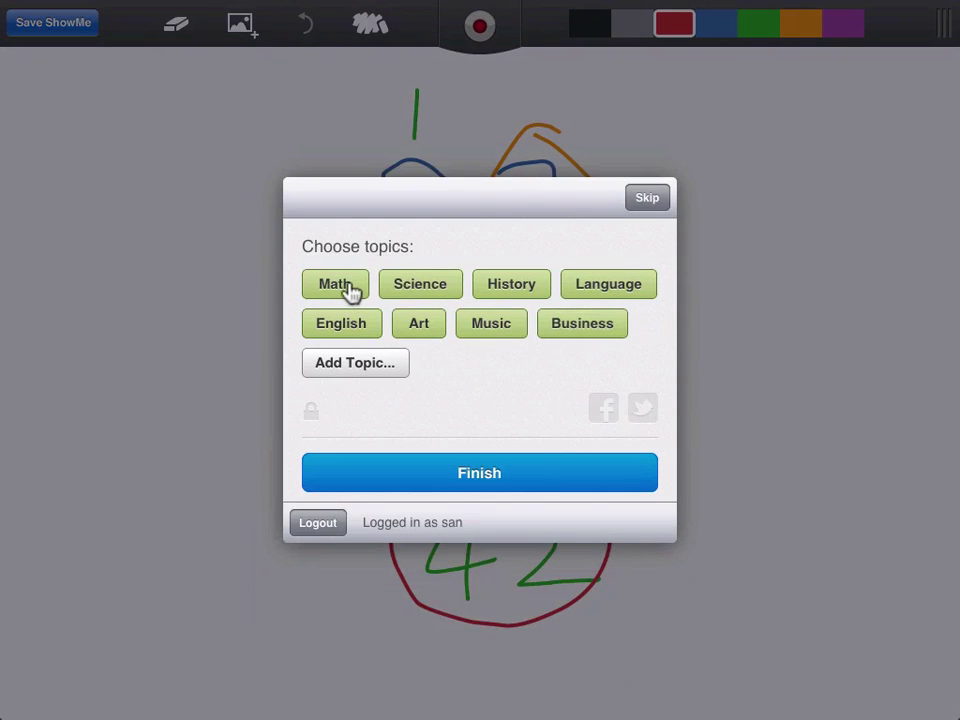
left_click(336, 284)
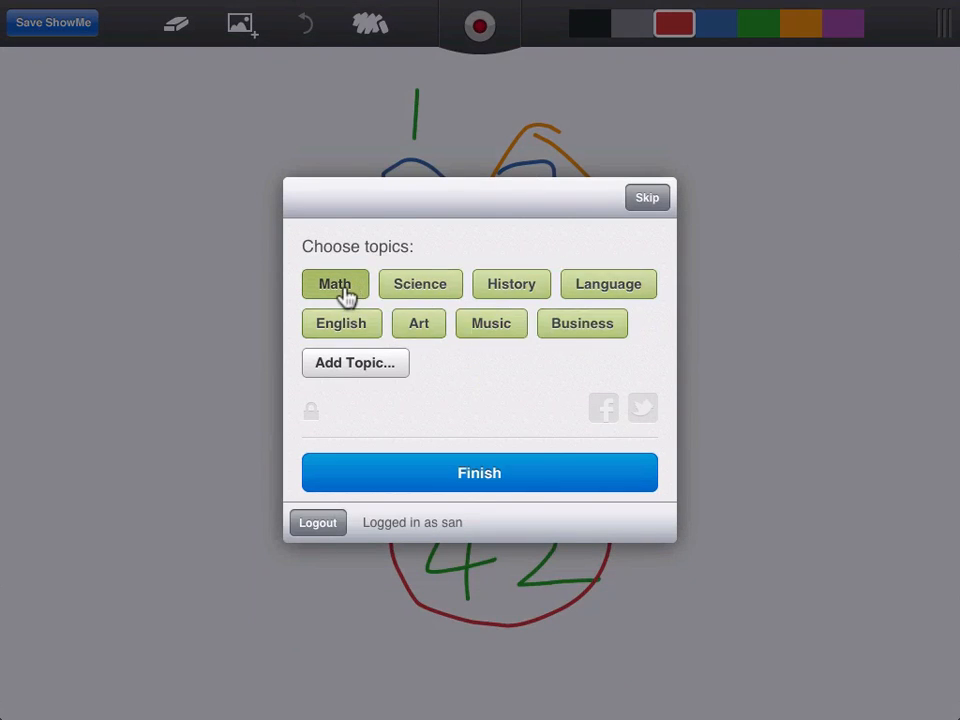
Add Arithmetic as a second topic, then finish and upload the lesson.
left_click(443, 290)
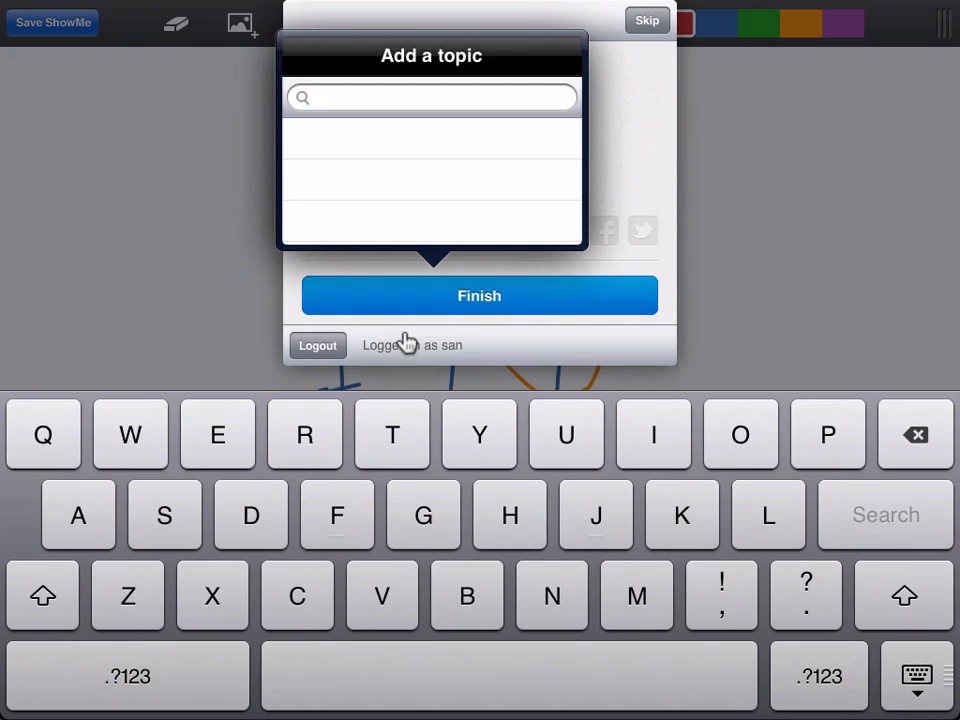
type("Arithm")
left_click(430, 188)
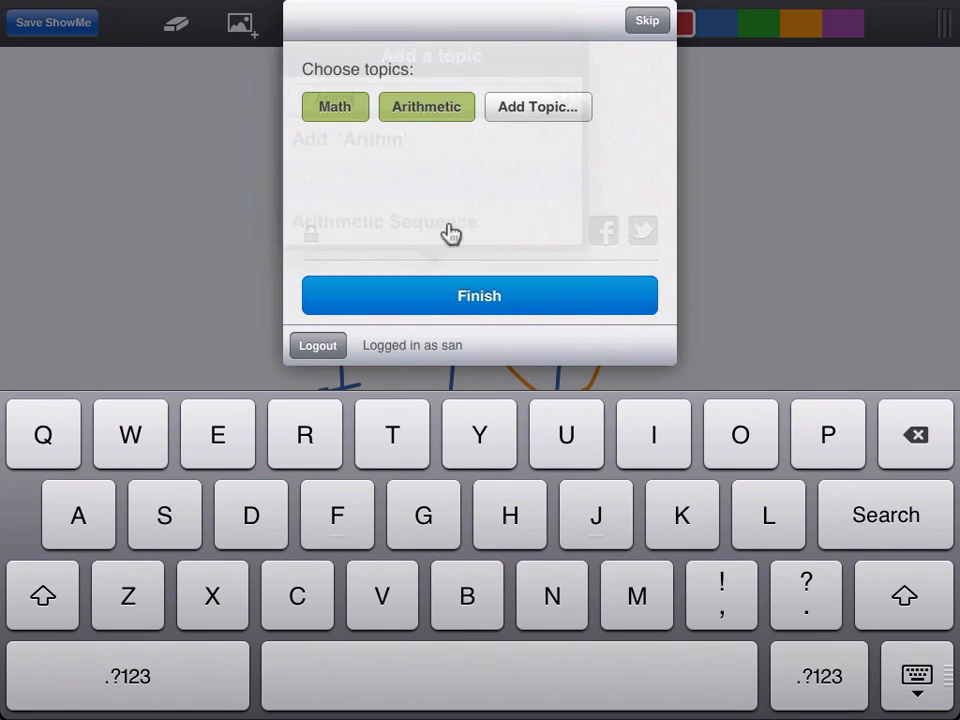
left_click(491, 316)
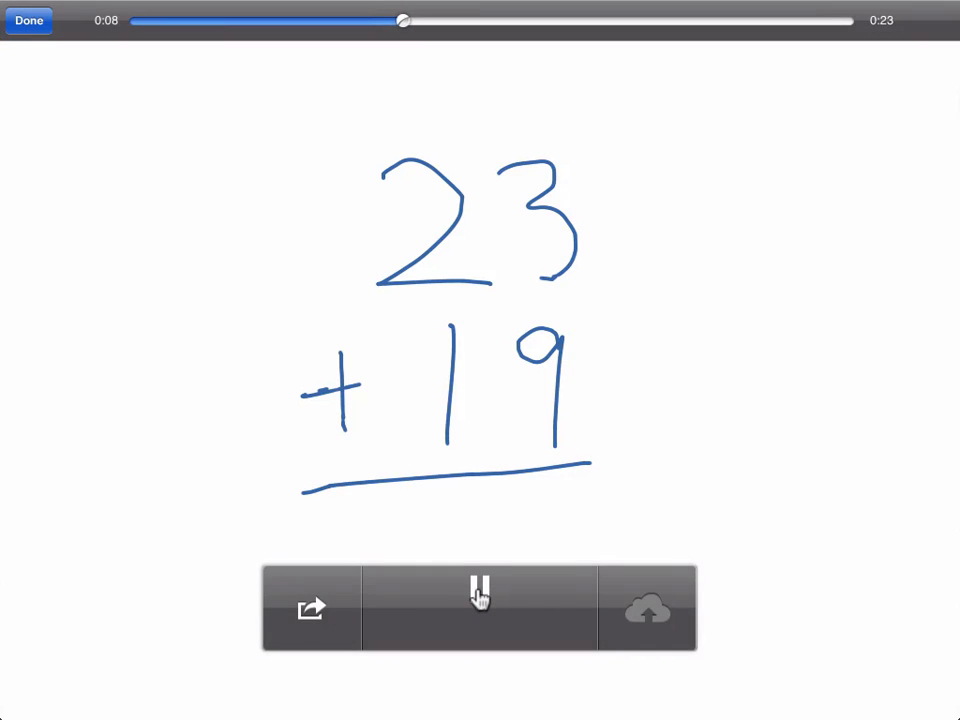
Pause the playback at 0:10 and bring up the sharing options.
left_click(481, 597)
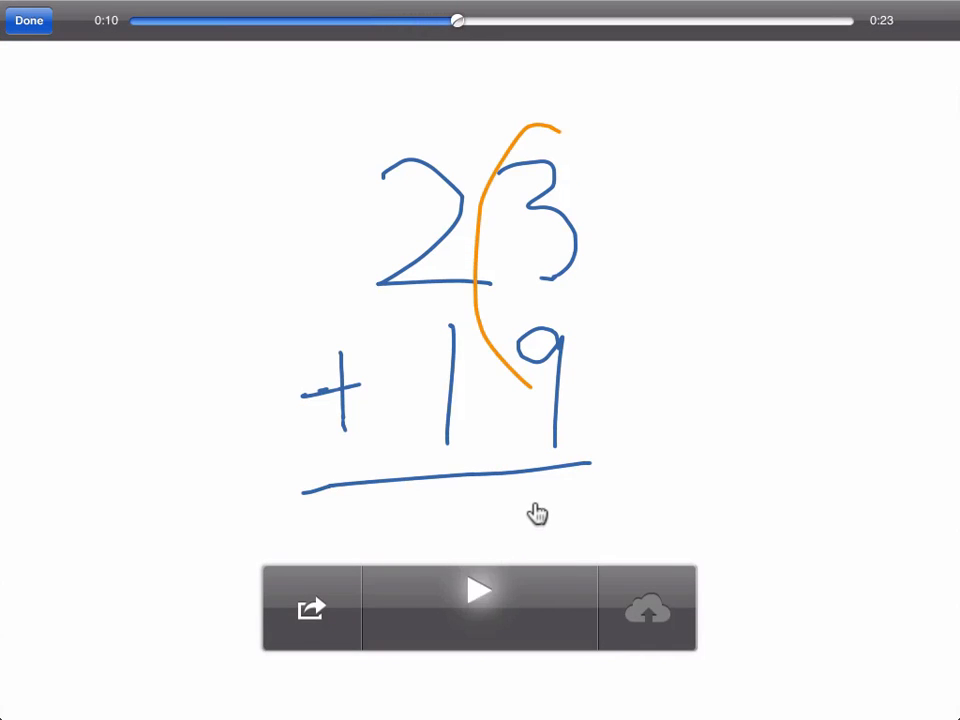
left_click(316, 612)
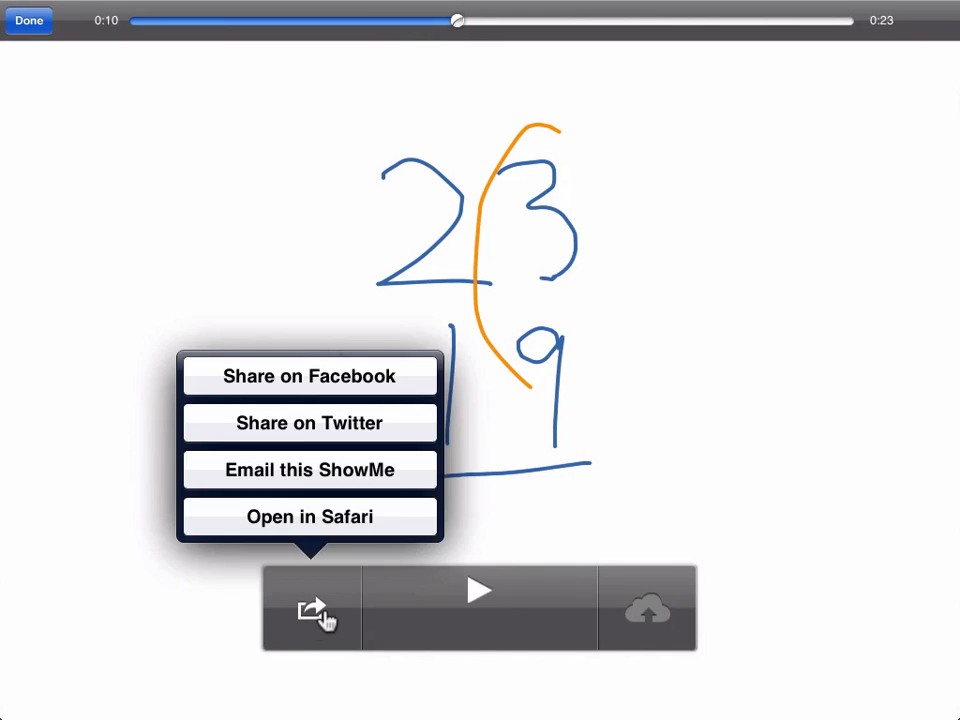